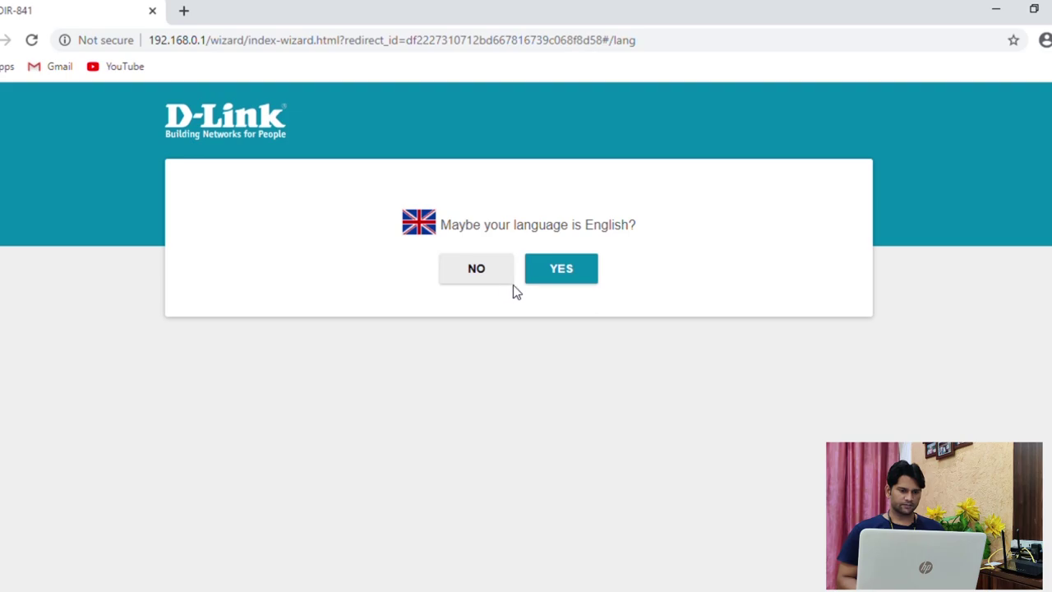
Accept English, start the setup wizard, and keep Wired connection in Router mode
{"action": "left_click", "coordinate": [580, 280]}
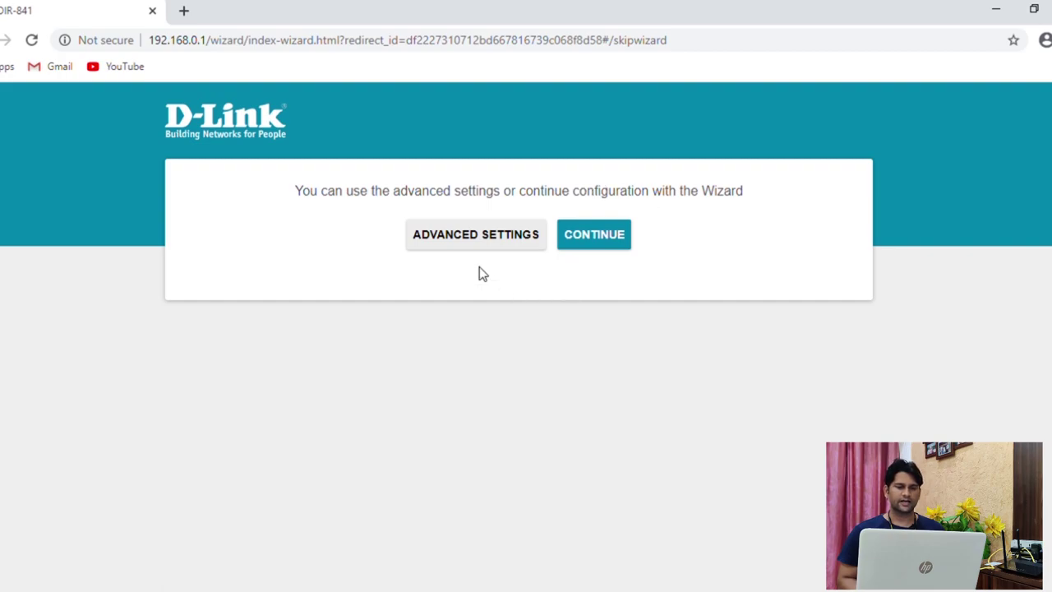
{"action": "left_click", "coordinate": [602, 244]}
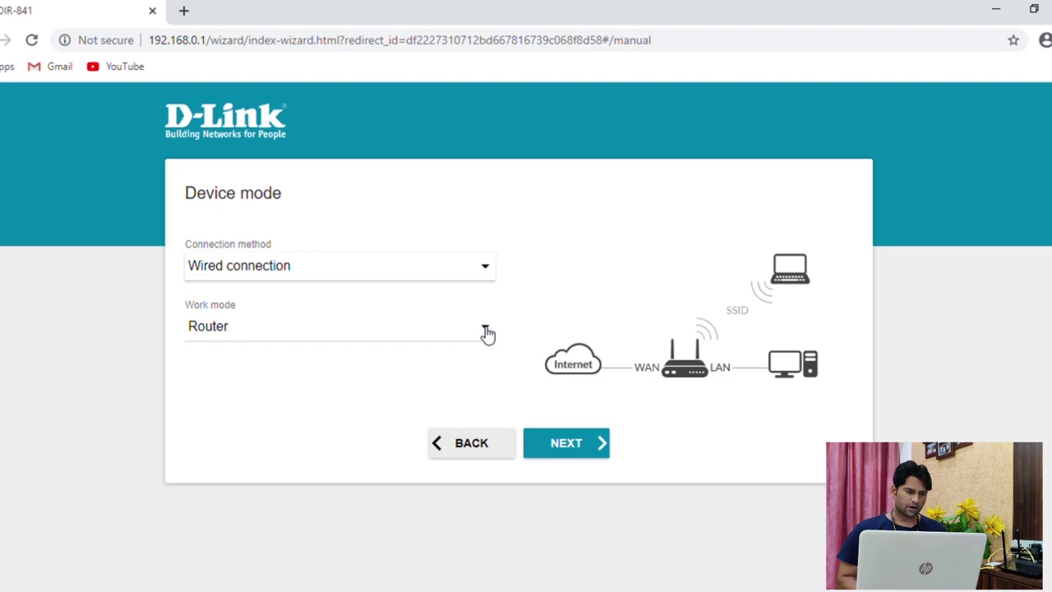
{"action": "left_click", "coordinate": [567, 444]}
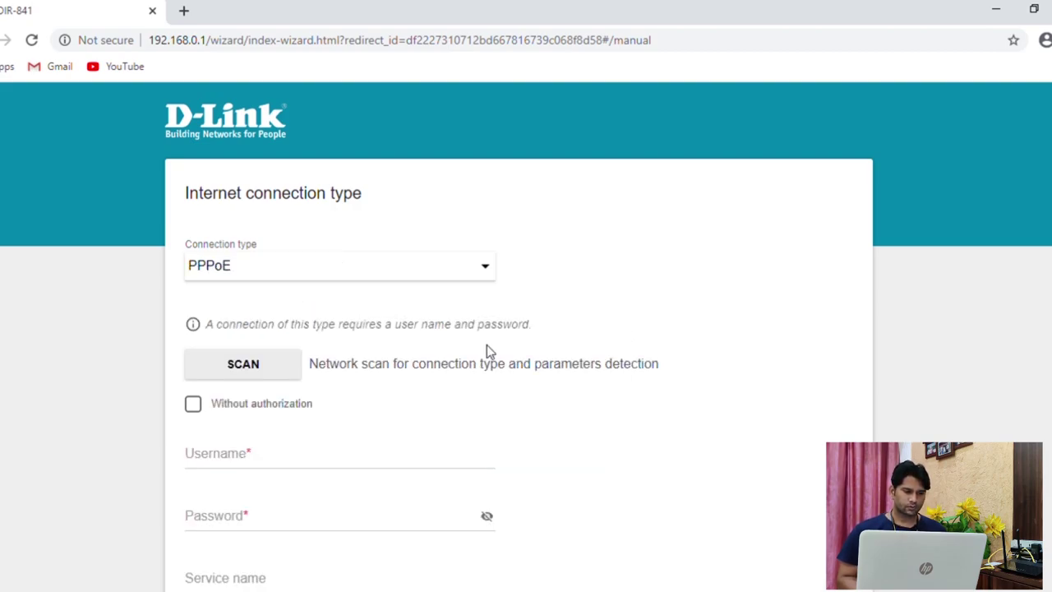
Enter the PPPoE account username and password, then continue to the 2.4 GHz Wi-Fi step
{"action": "scroll", "coordinate": [552, 420], "scroll_direction": "down", "scroll_amount": 2}
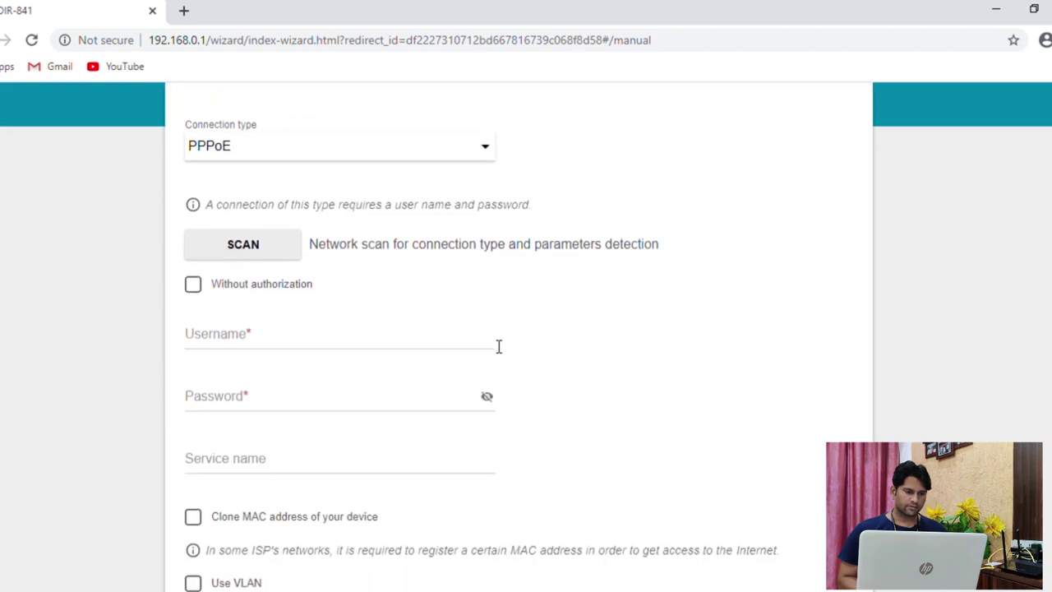
{"action": "left_click", "coordinate": [497, 344]}
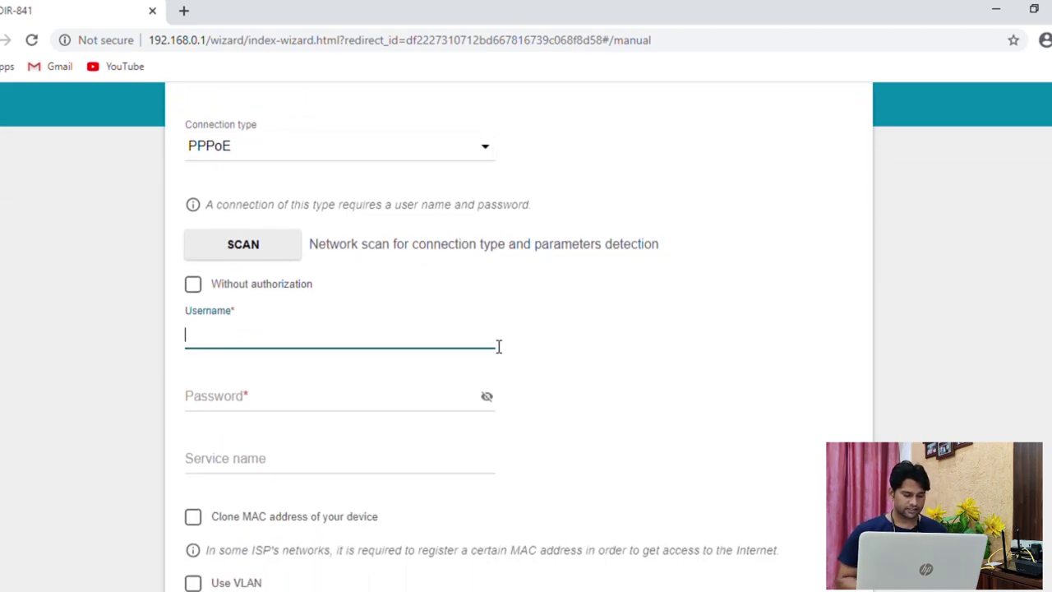
{"action": "type", "text": "username"}
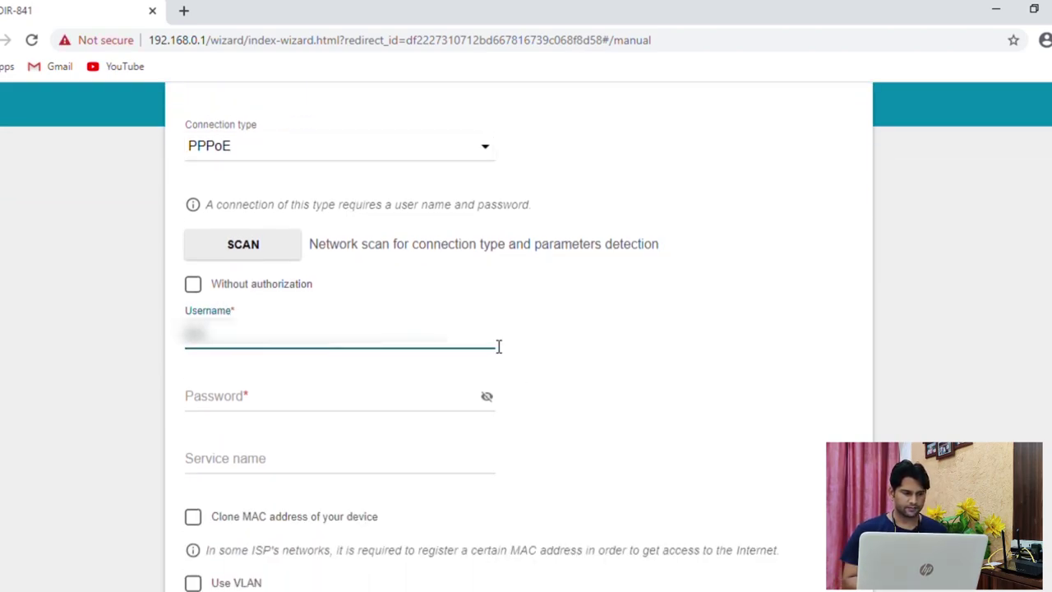
{"action": "type", "text": "1234"}
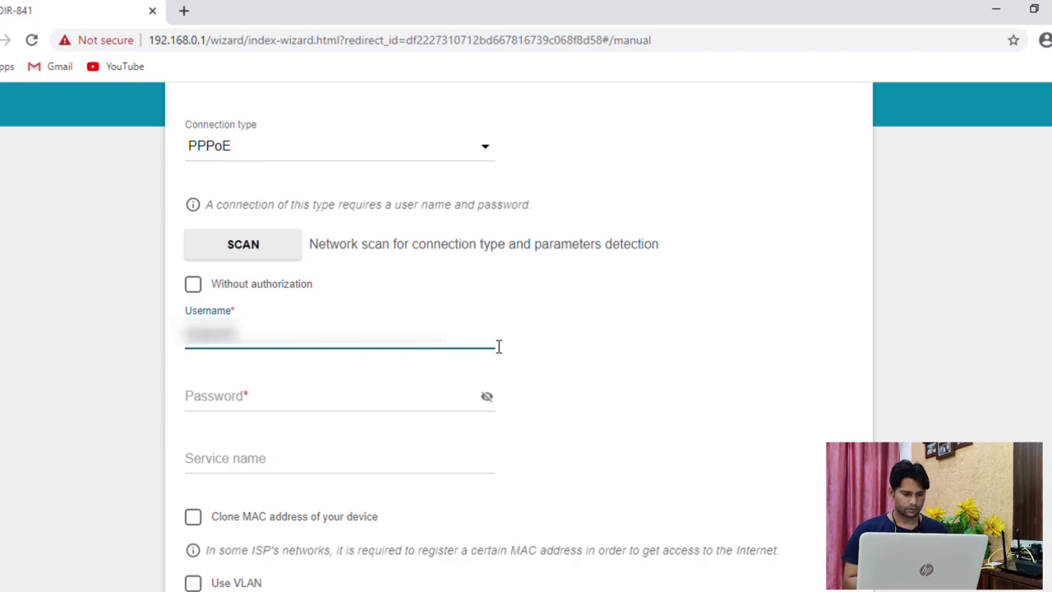
{"action": "key", "text": "Tab"}
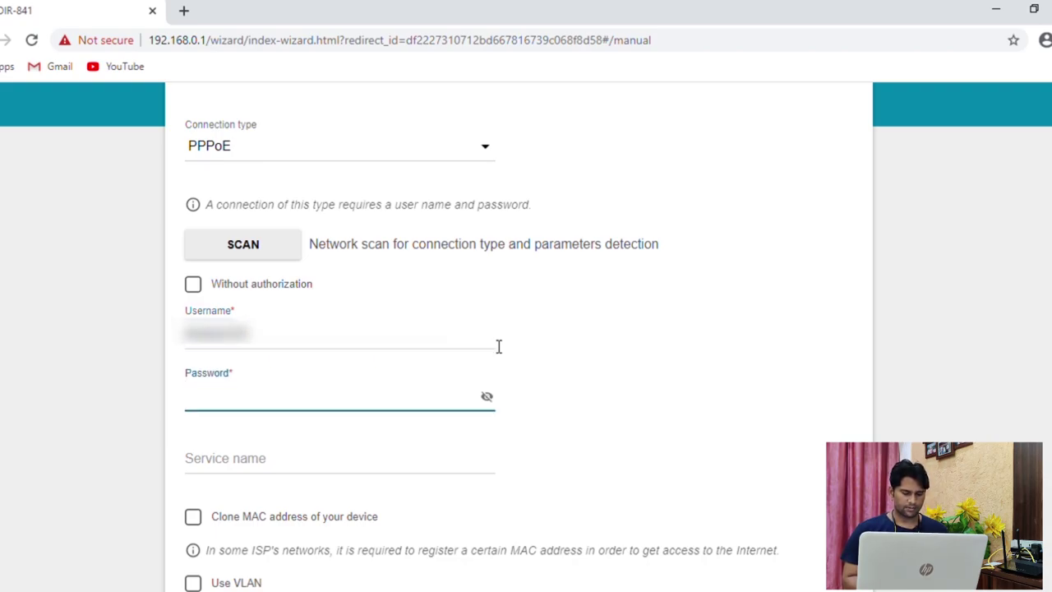
{"action": "type", "text": "12345"}
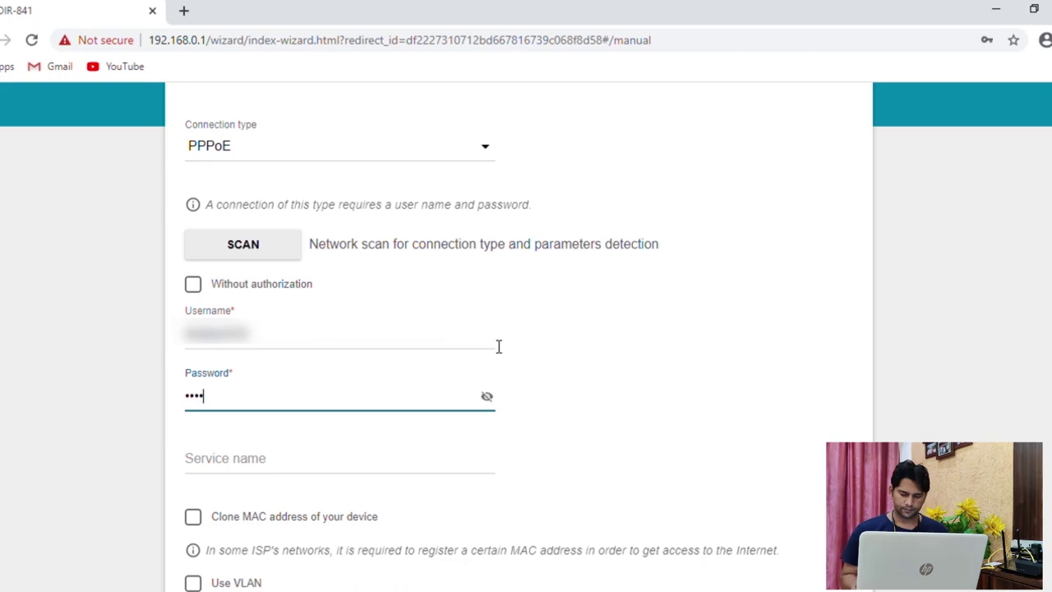
{"action": "scroll", "coordinate": [499, 346], "scroll_direction": "down", "scroll_amount": 2}
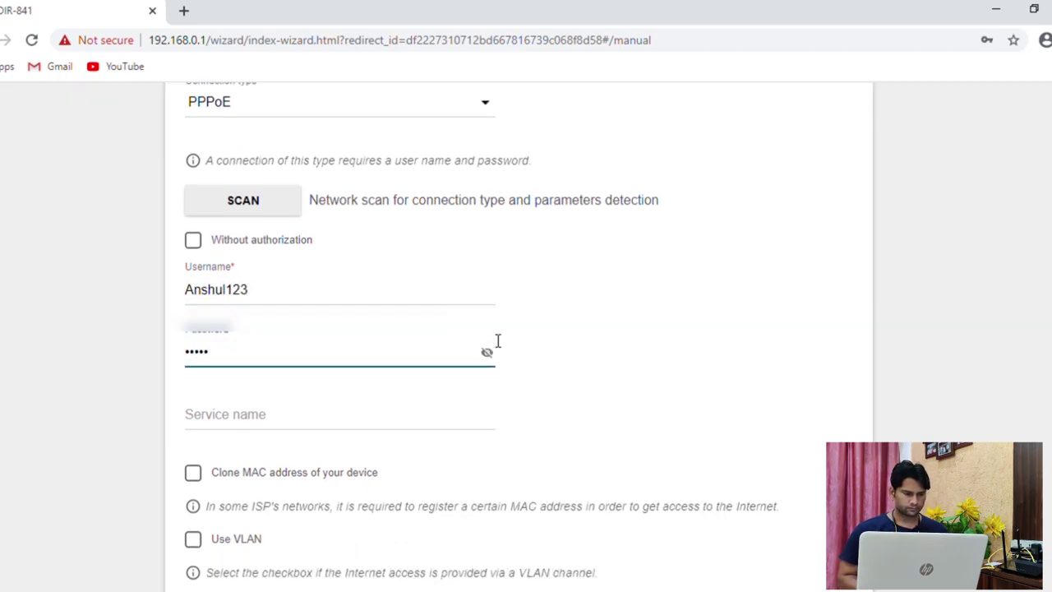
{"action": "left_click", "coordinate": [573, 530]}
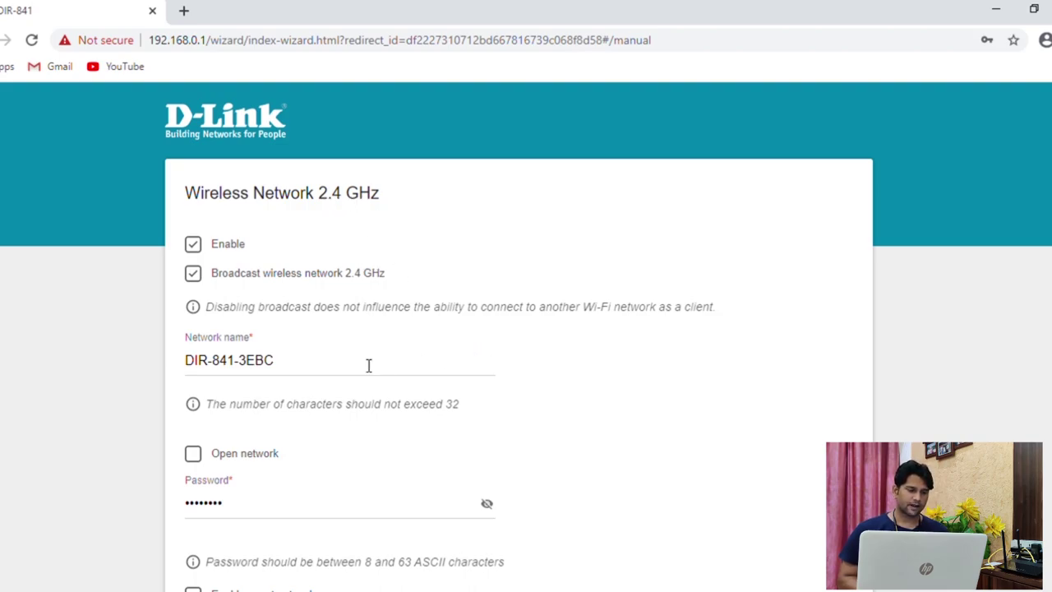
Rename the 2.4 GHz network from DIR-841-3EBC to '2.4 internet' and give it a new password
{"action": "scroll", "coordinate": [369, 365], "scroll_direction": "down", "scroll_amount": 1}
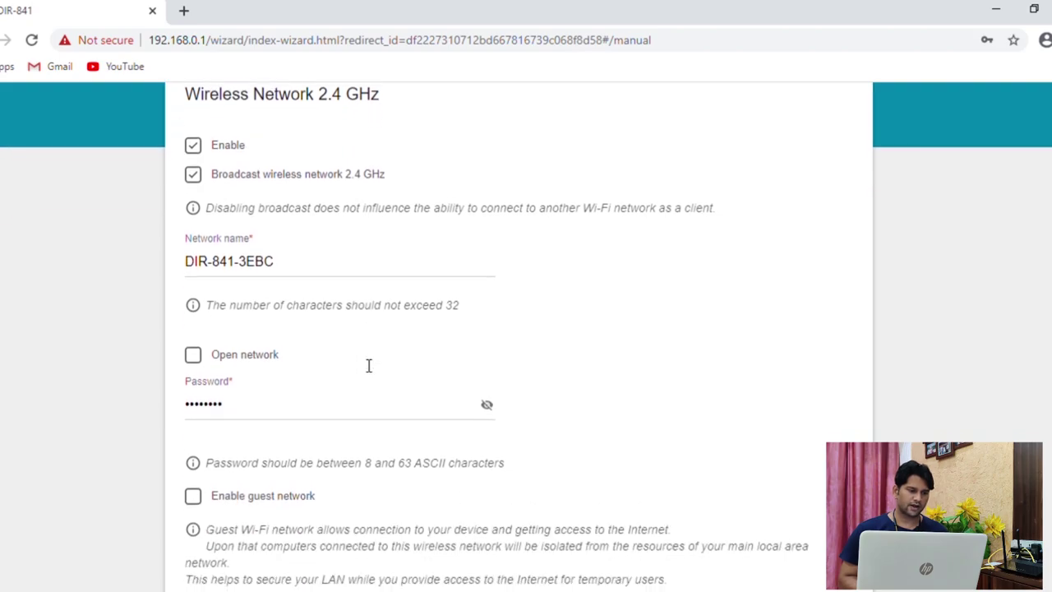
{"action": "scroll", "coordinate": [369, 365], "scroll_direction": "down", "scroll_amount": 1}
{"action": "scroll", "coordinate": [364, 365], "scroll_direction": "up", "scroll_amount": 2}
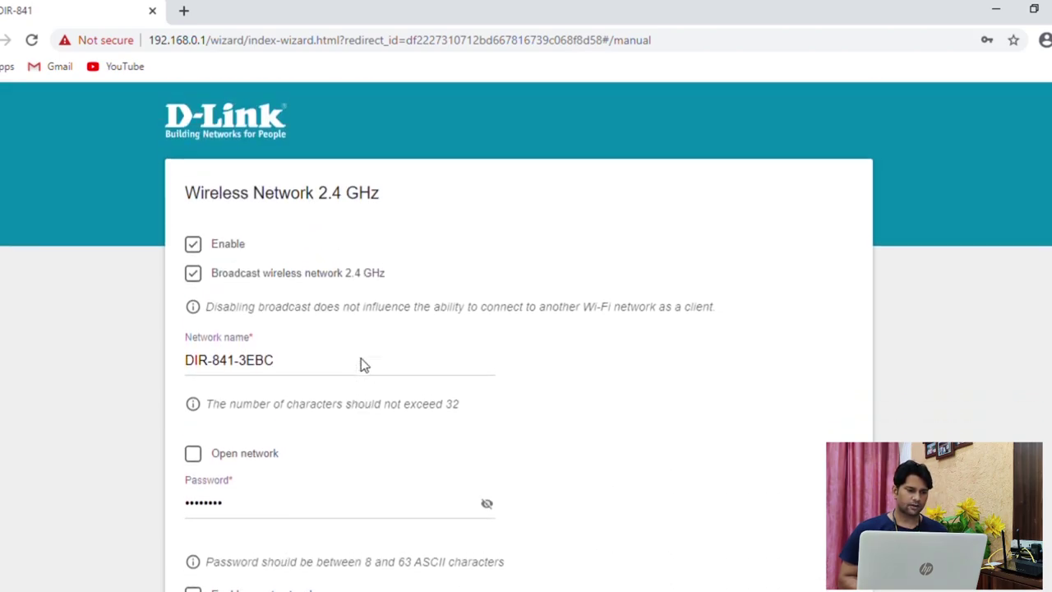
{"action": "left_click", "coordinate": [368, 365]}
{"action": "key", "text": "ctrl+a"}
{"action": "type", "text": "2.4"}
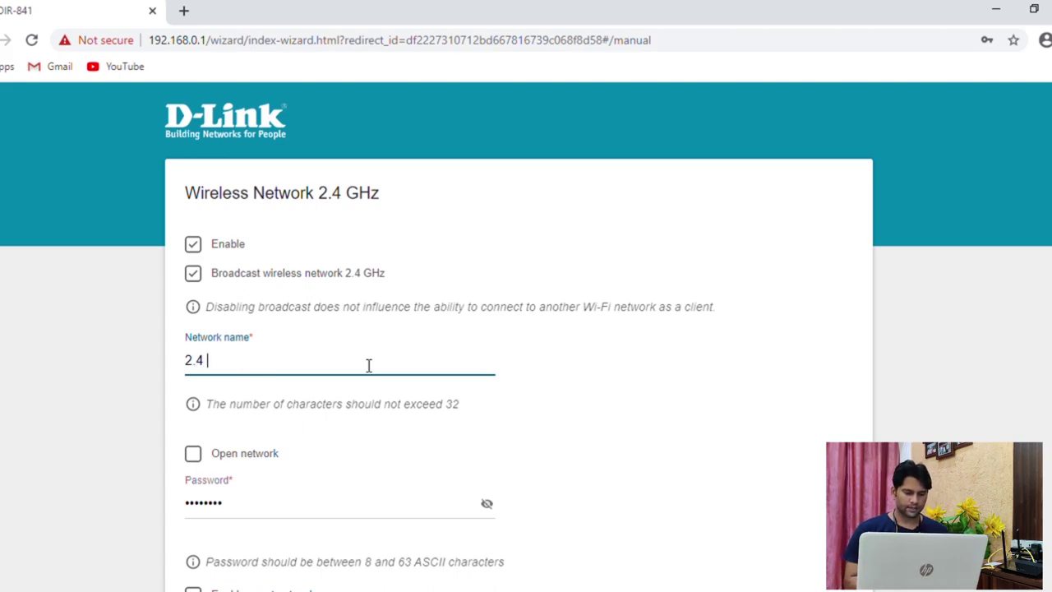
{"action": "type", "text": " internet"}
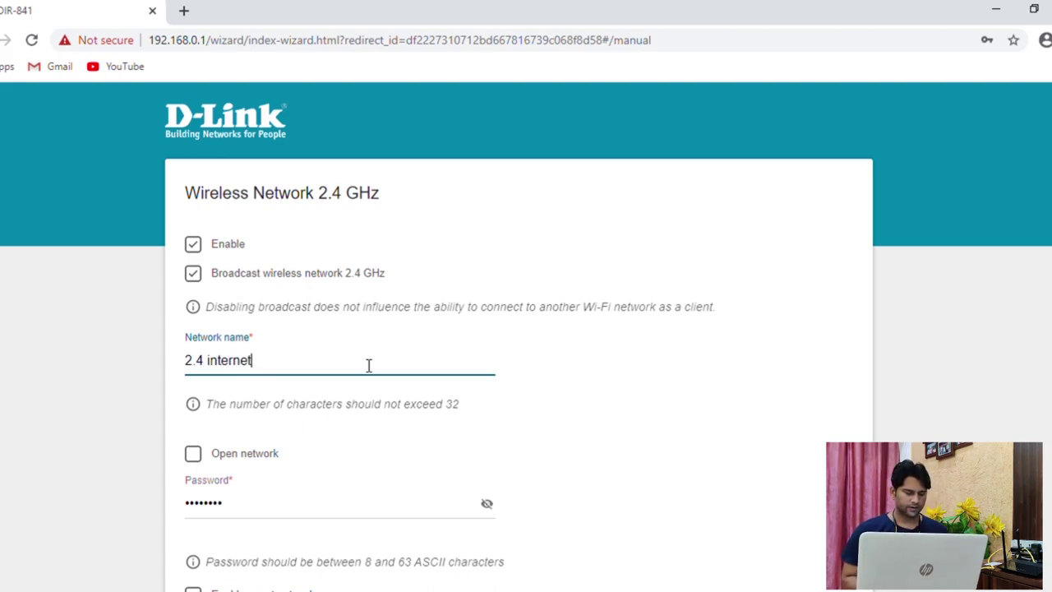
{"action": "key", "text": "Tab"}
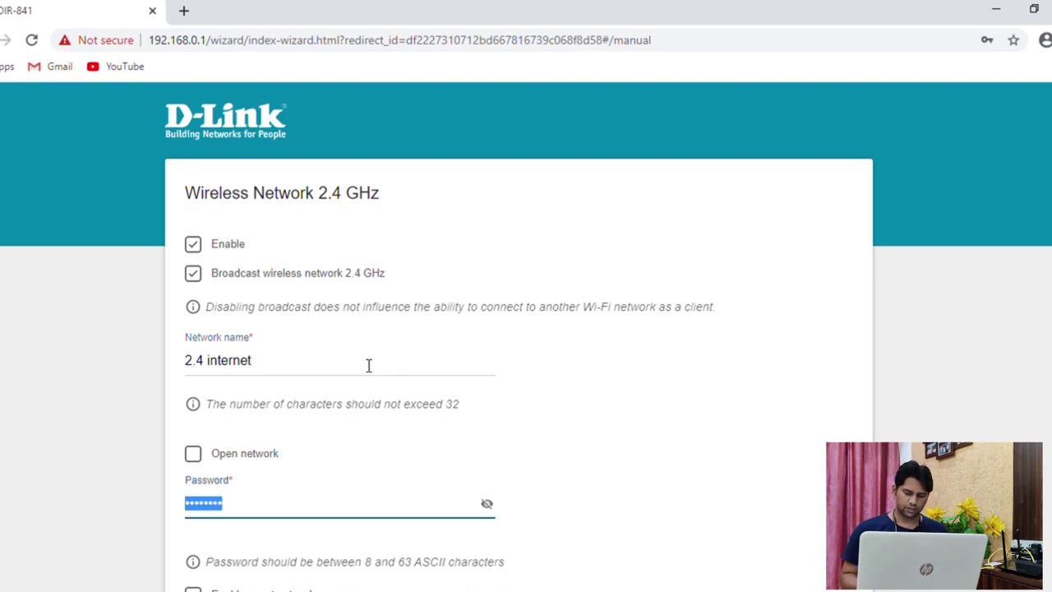
{"action": "type", "text": "••••••"}
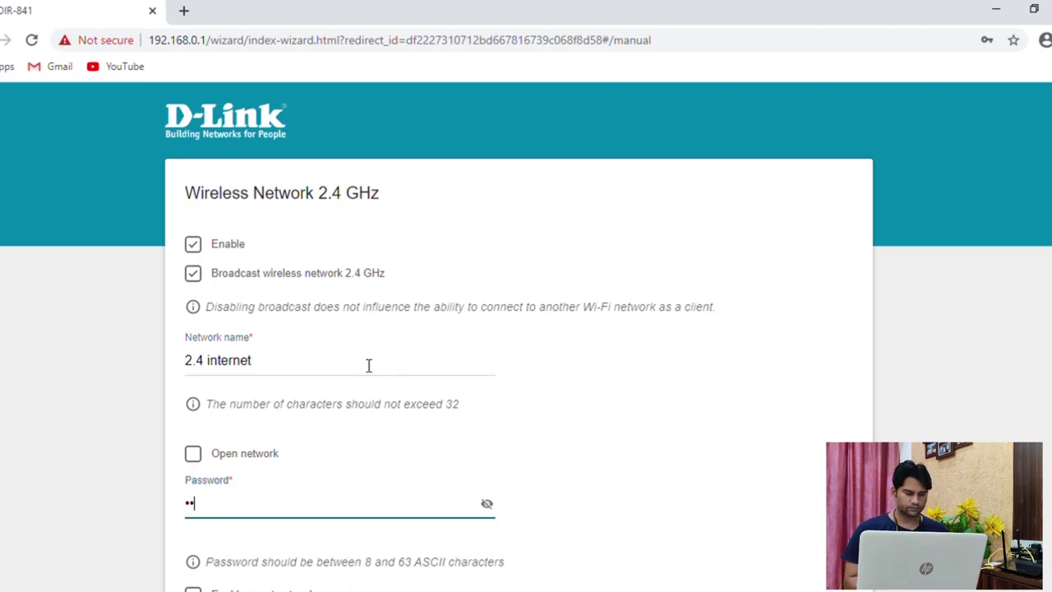
{"action": "type", "text": "••"}
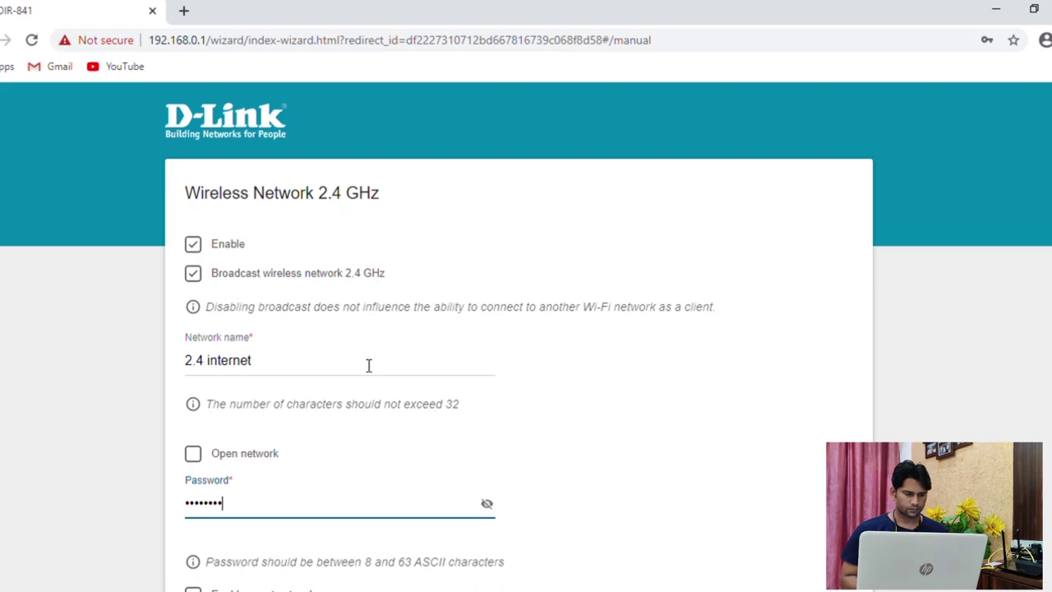
{"action": "scroll", "coordinate": [580, 420], "scroll_direction": "down", "scroll_amount": 2}
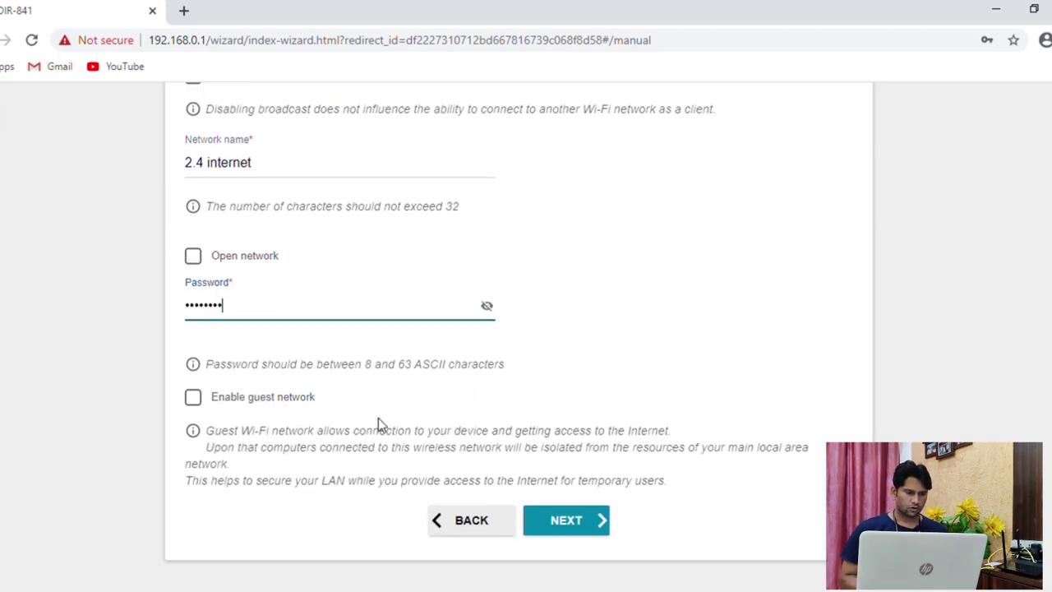
{"action": "left_click", "coordinate": [591, 521]}
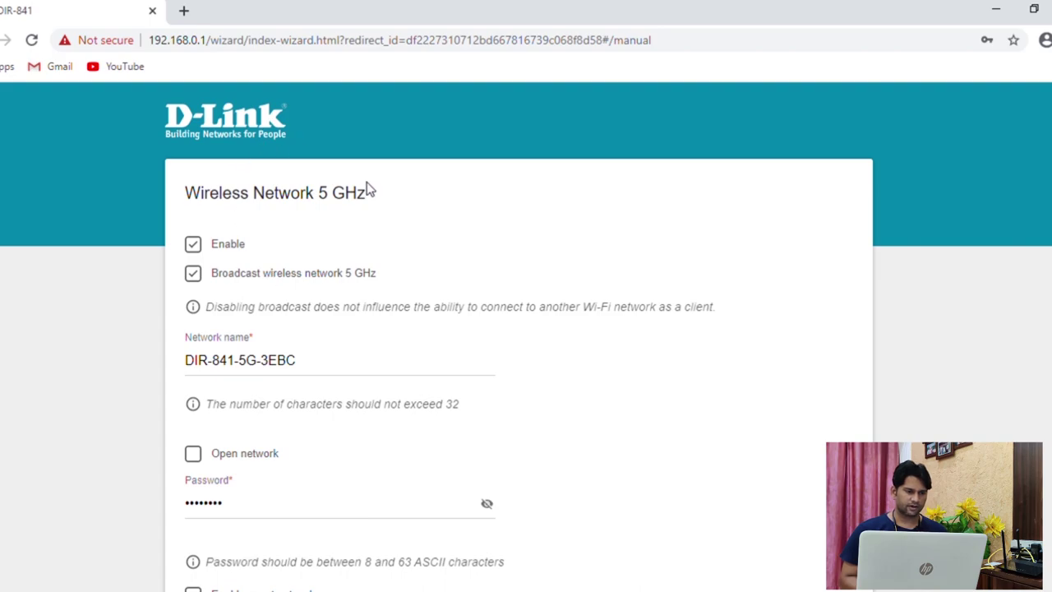
Rename the 5 GHz network to '5 internet' with a new Wi-Fi password
{"action": "left_click", "coordinate": [328, 365]}
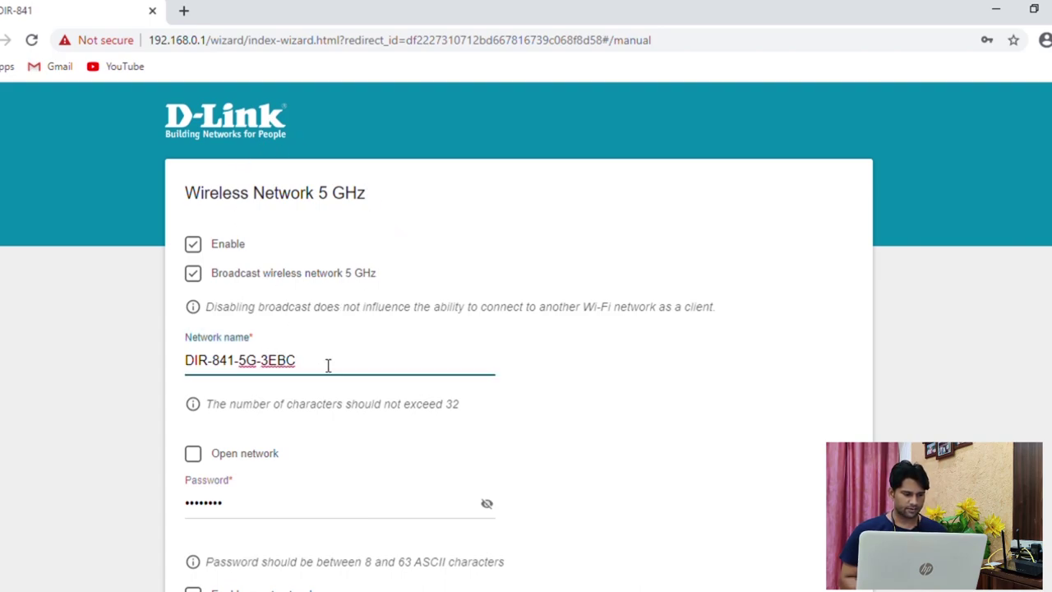
{"action": "key", "text": "ctrl+a"}
{"action": "type", "text": "5"}
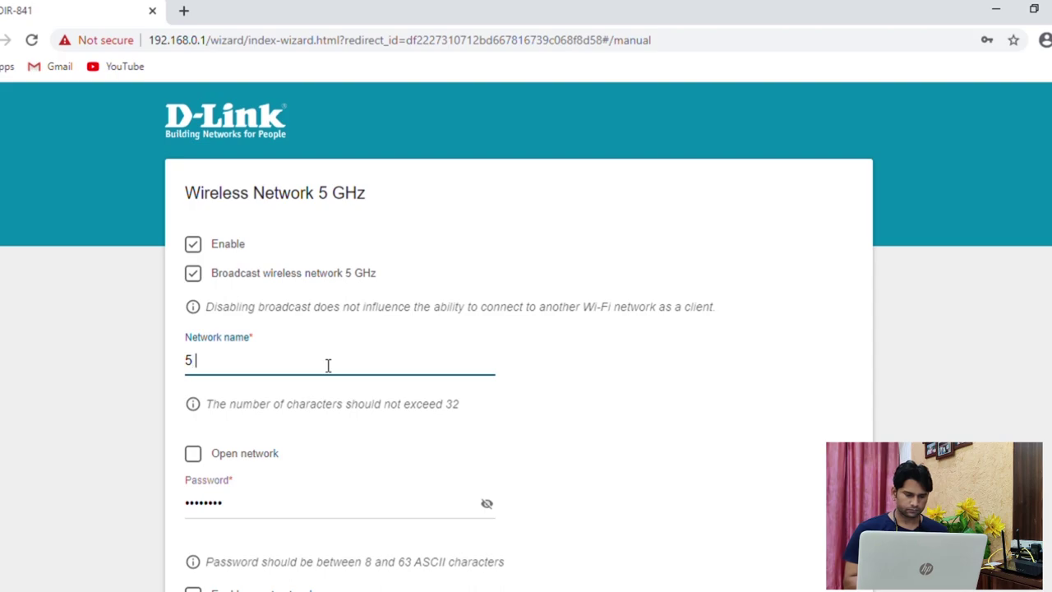
{"action": "type", "text": " internet"}
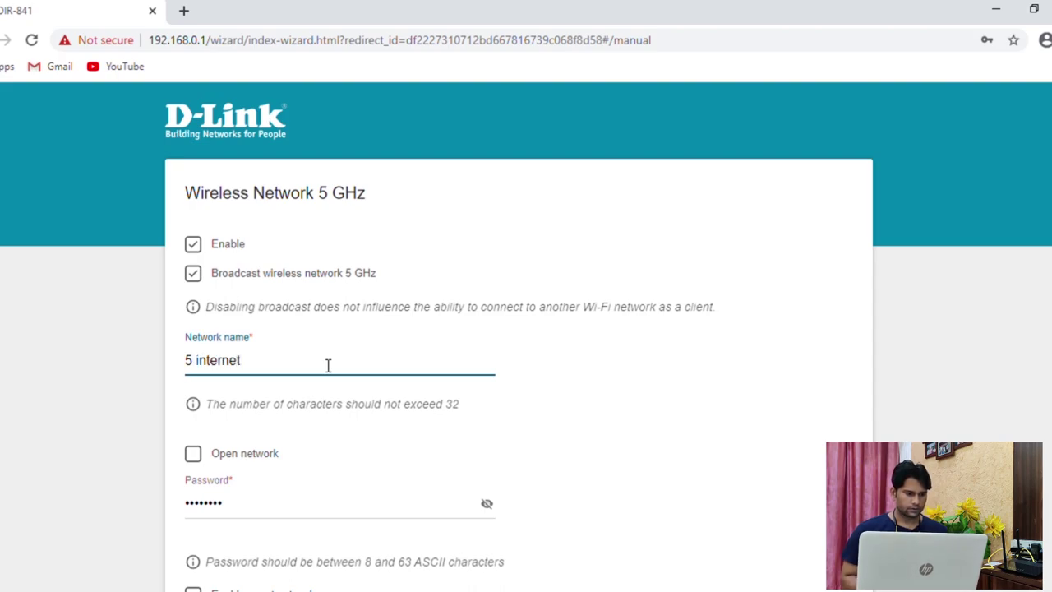
{"action": "key", "text": "Tab"}
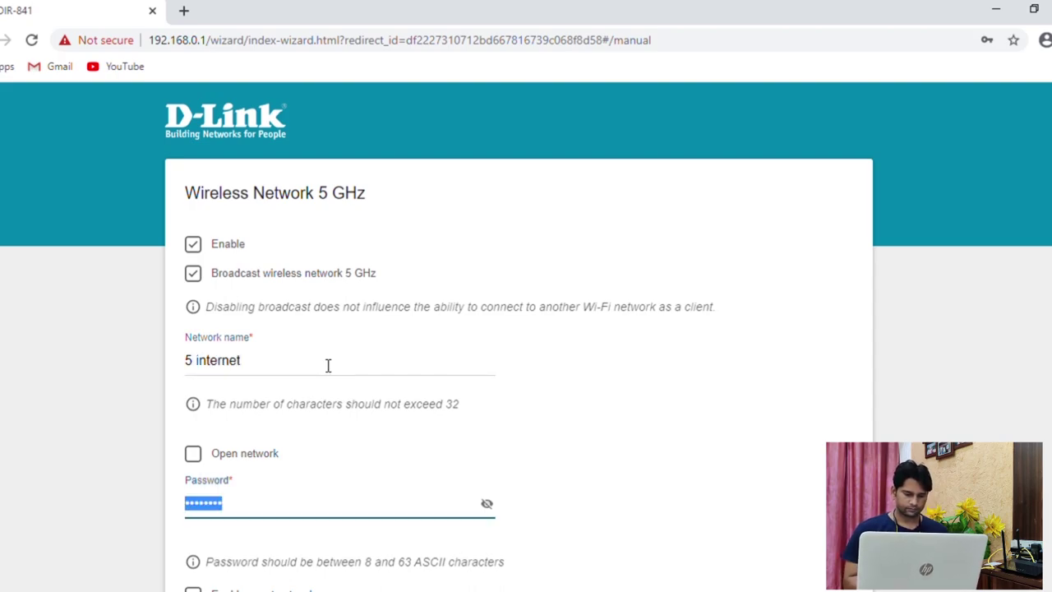
{"action": "type", "text": "********"}
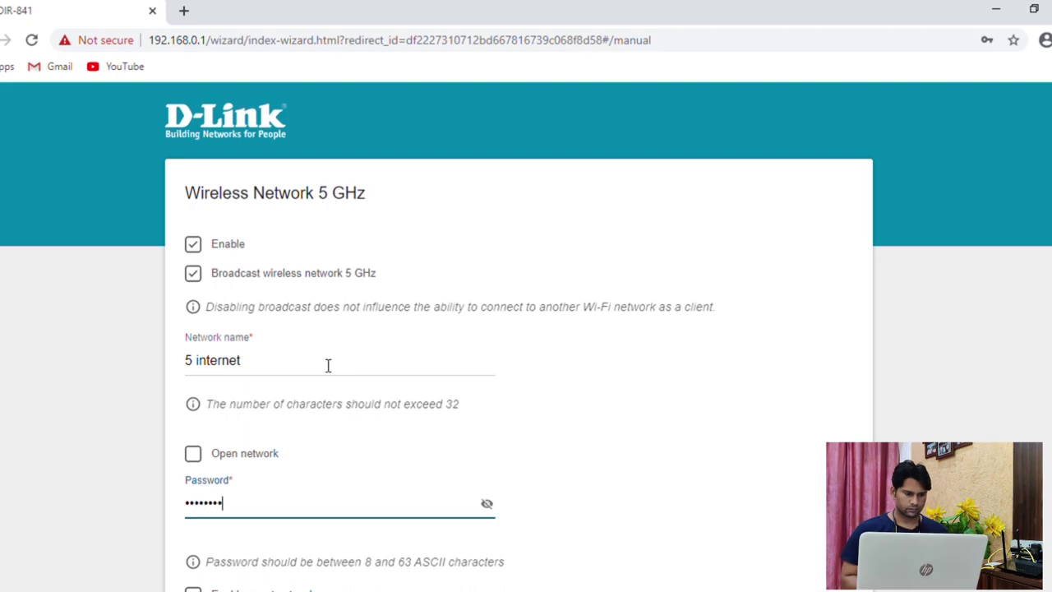
{"action": "scroll", "coordinate": [350, 500], "scroll_direction": "down", "scroll_amount": 3}
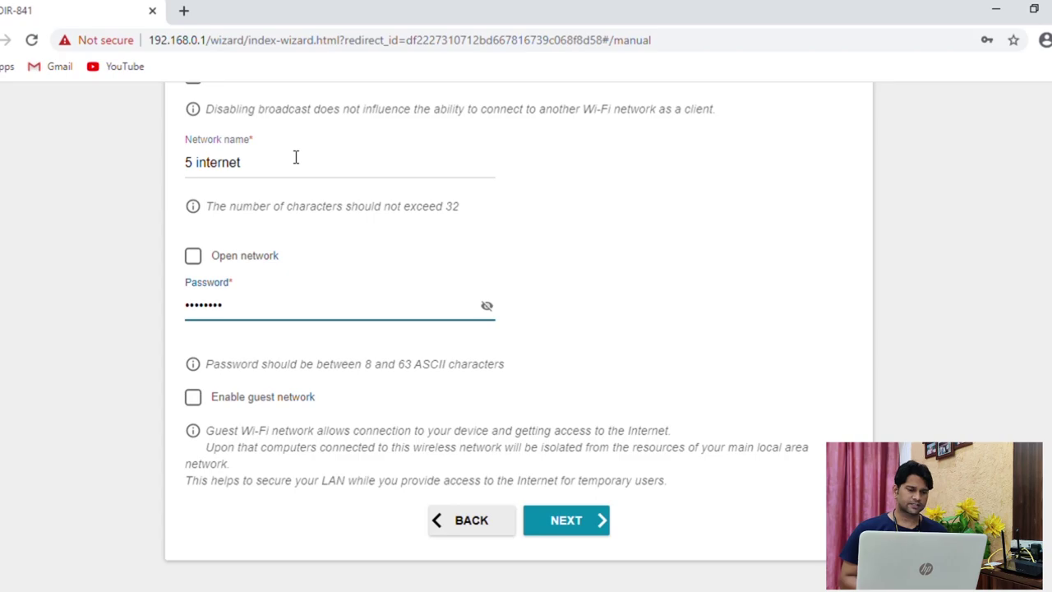
{"action": "left_click", "coordinate": [571, 523]}
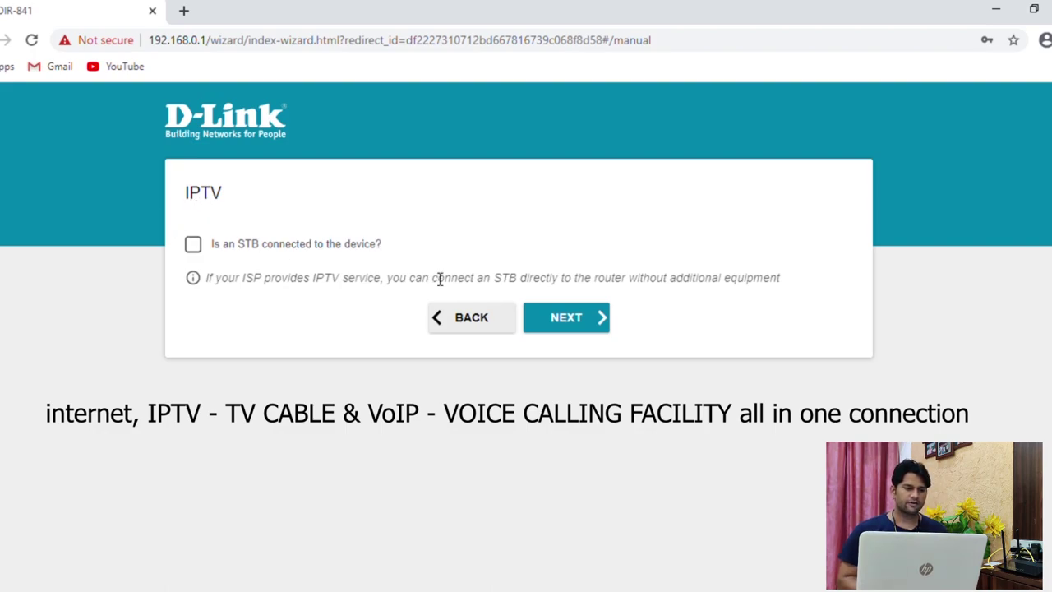
Skip IPTV and VoIP, then enter and confirm a new admin password
{"action": "left_click", "coordinate": [592, 325]}
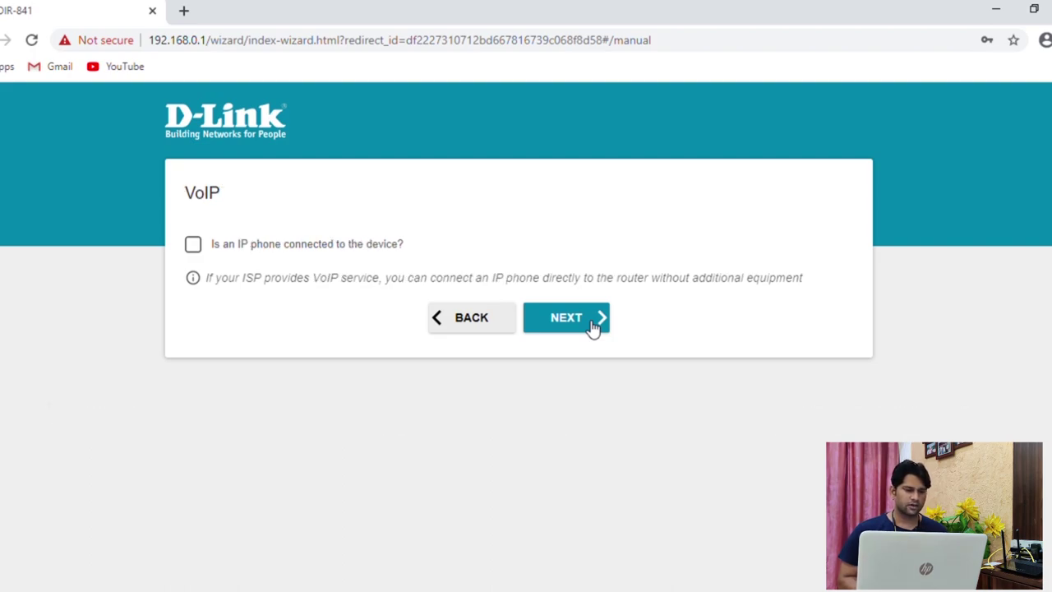
{"action": "left_click", "coordinate": [592, 326]}
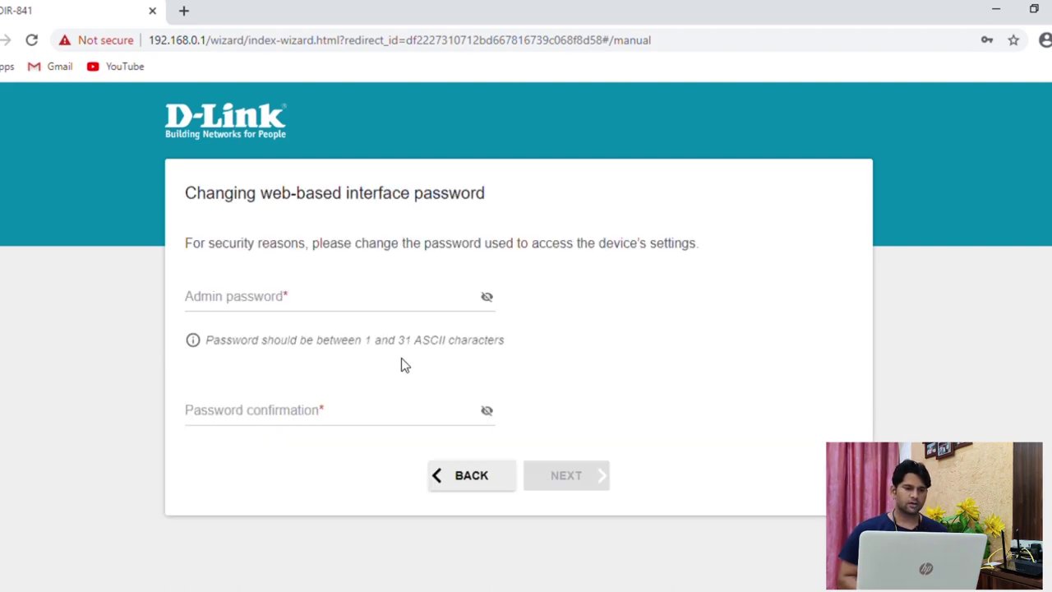
{"action": "left_click", "coordinate": [392, 309]}
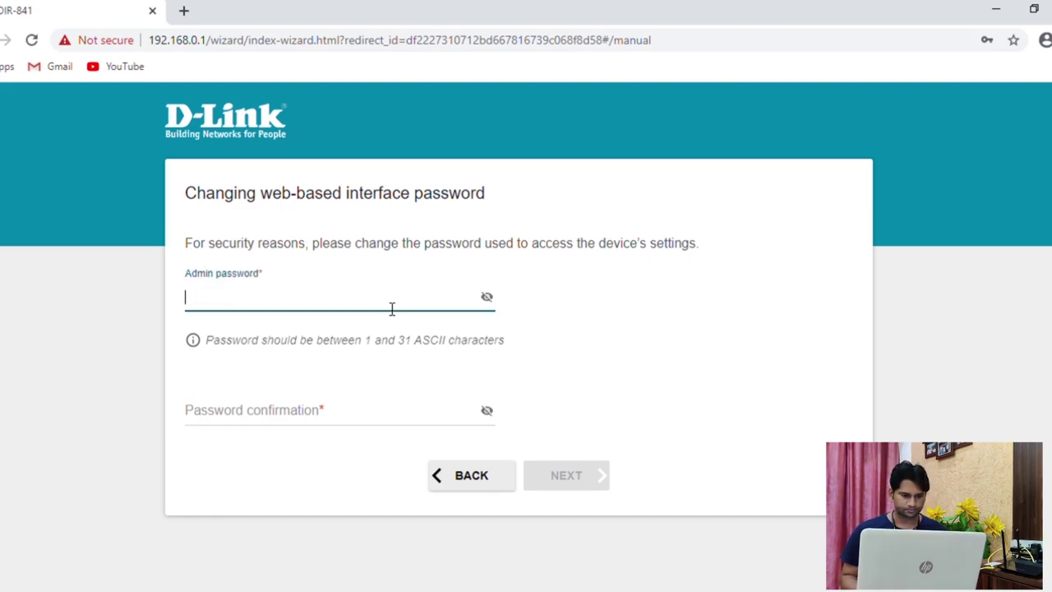
{"action": "type", "text": "admin"}
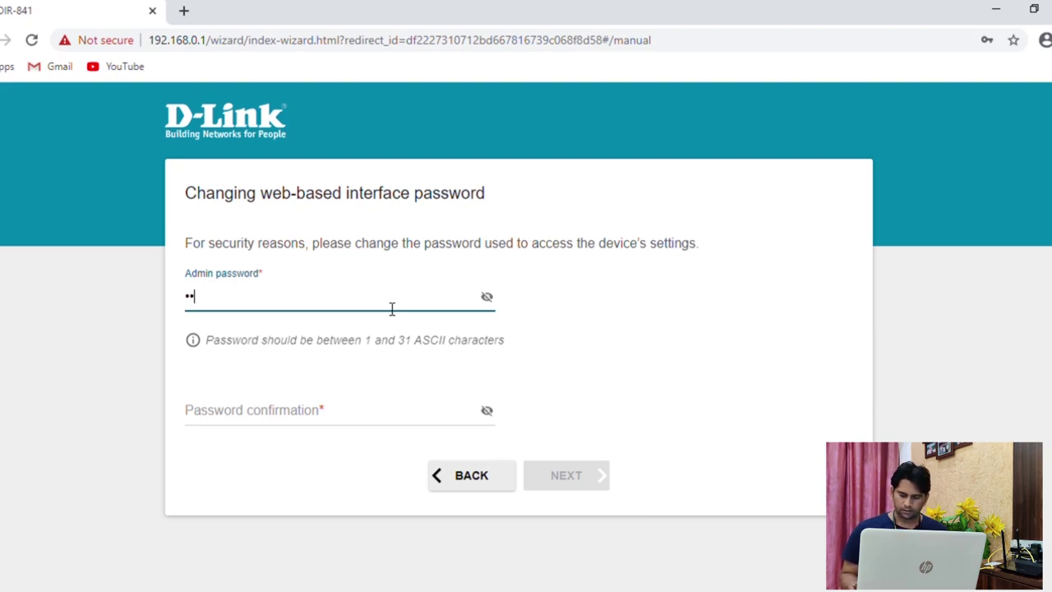
{"action": "key", "text": "Tab"}
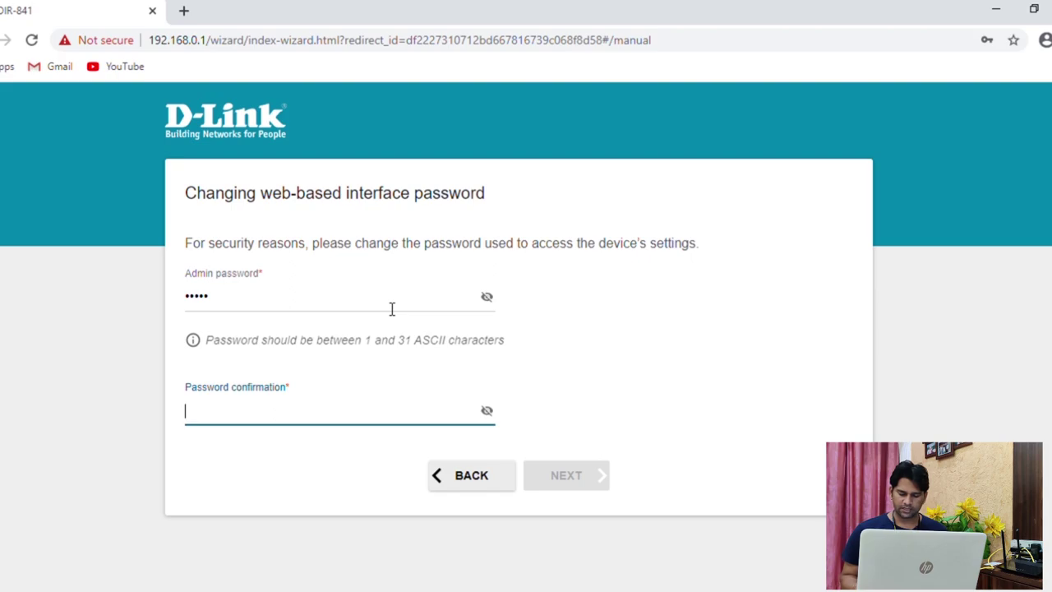
{"action": "type", "text": "admin"}
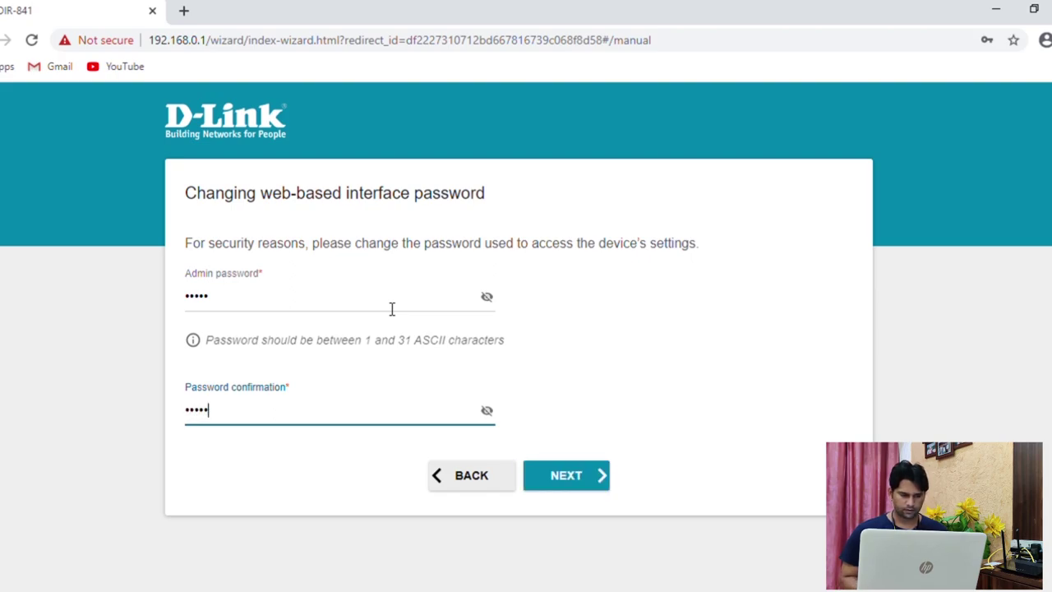
{"action": "left_click", "coordinate": [572, 476]}
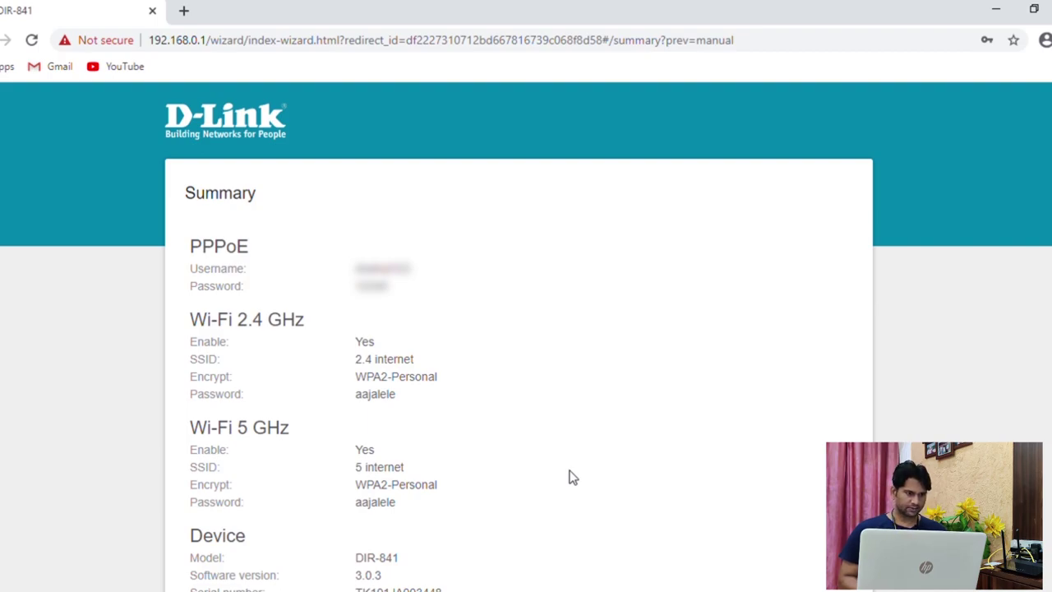
Apply the summarized wizard settings so the internet connection is configured
{"action": "scroll", "coordinate": [572, 477], "scroll_direction": "down", "scroll_amount": 3}
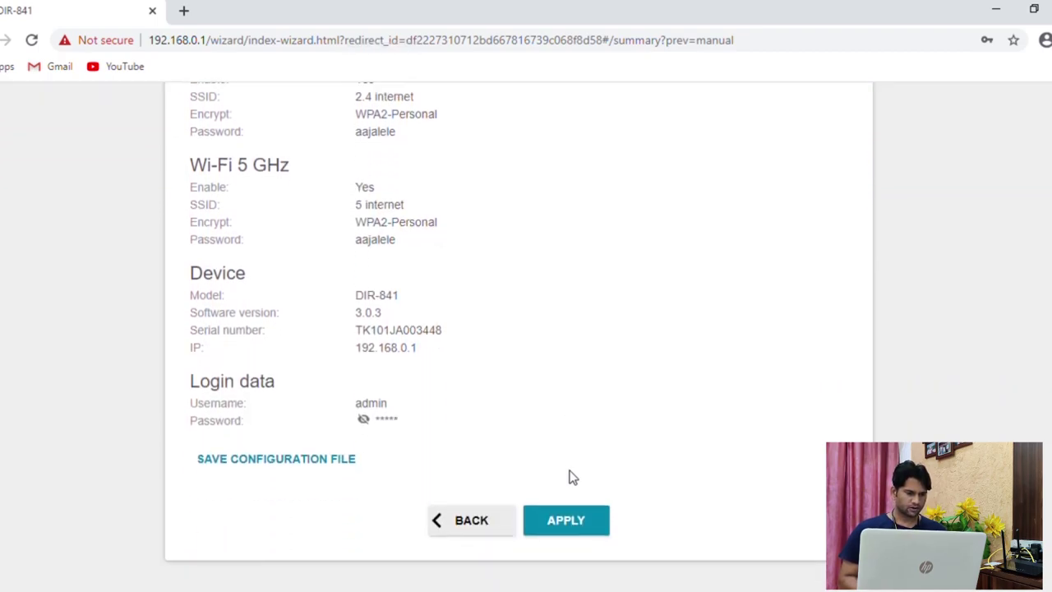
{"action": "left_click", "coordinate": [581, 521]}
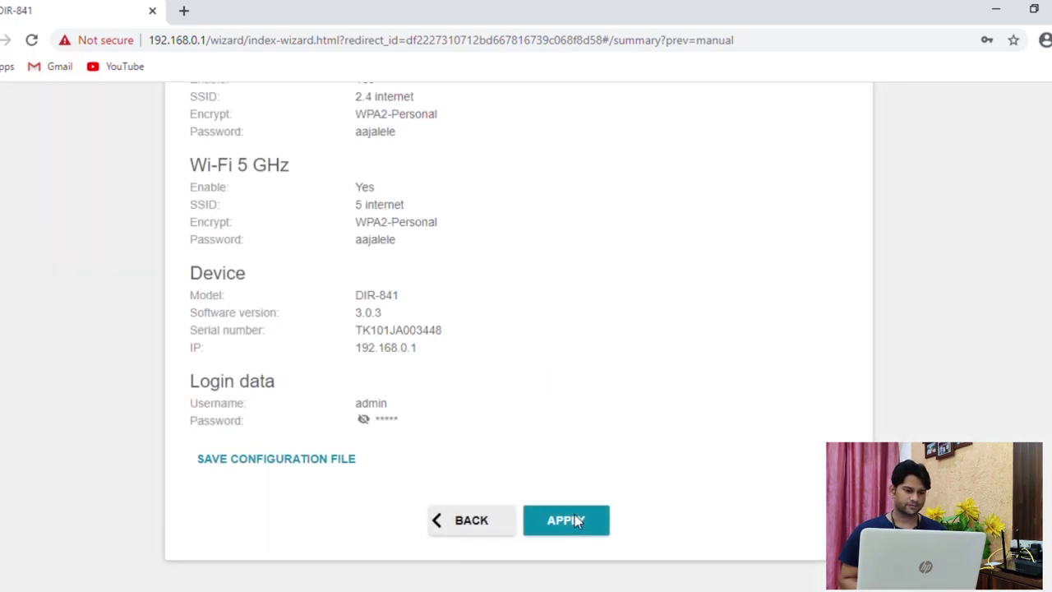
{"action": "left_click", "coordinate": [575, 515]}
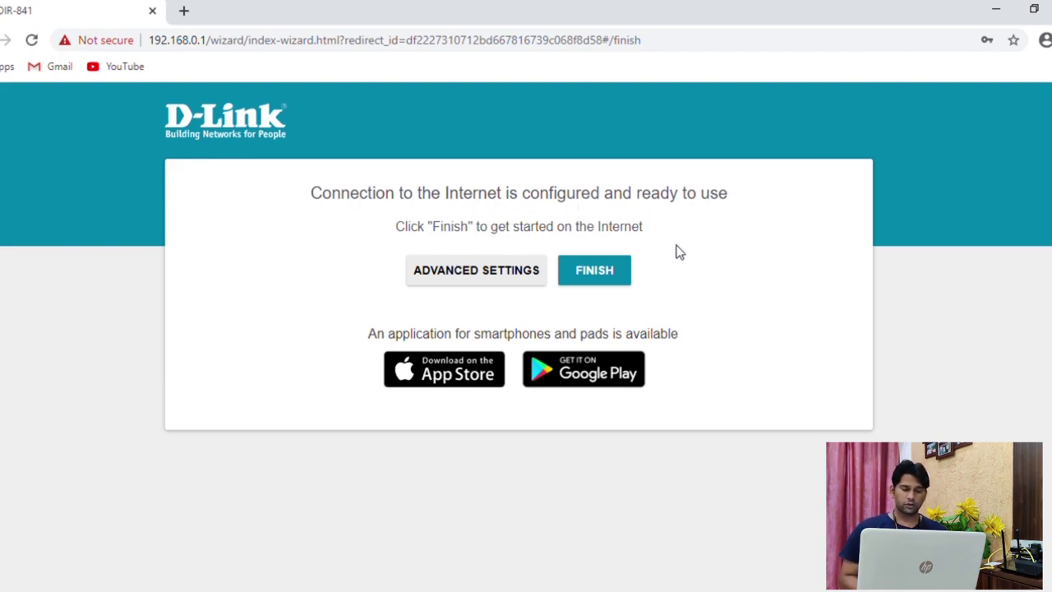
Finish the wizard, load Google, and search for the presenter's vlog channel
{"action": "left_click", "coordinate": [608, 279]}
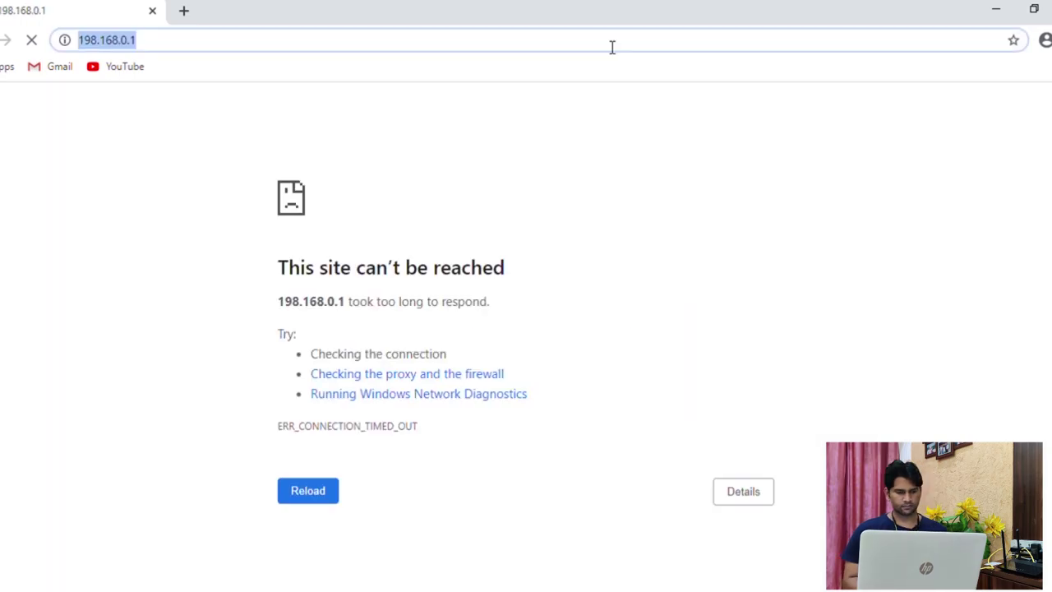
{"action": "type", "text": "g"}
{"action": "key", "text": "Return"}
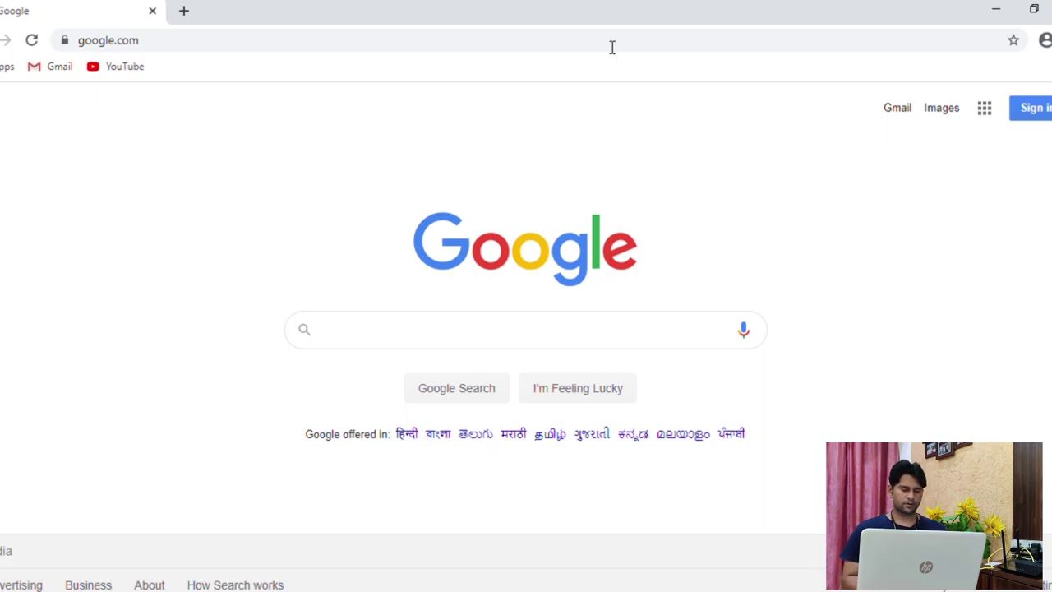
{"action": "type", "text": "ansh vlo"}
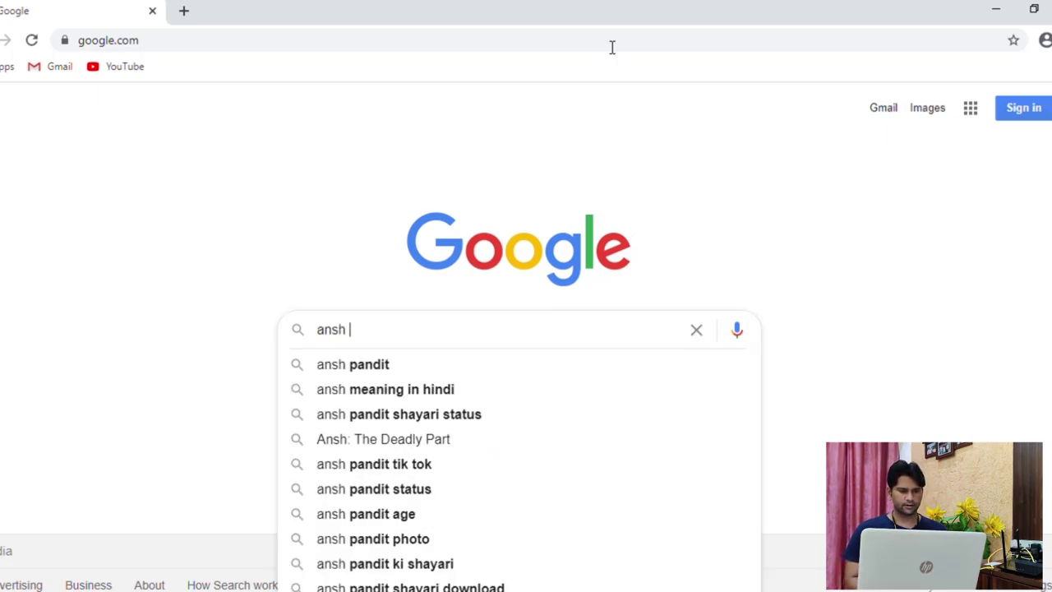
{"action": "type", "text": "gs"}
{"action": "key", "text": "Return"}
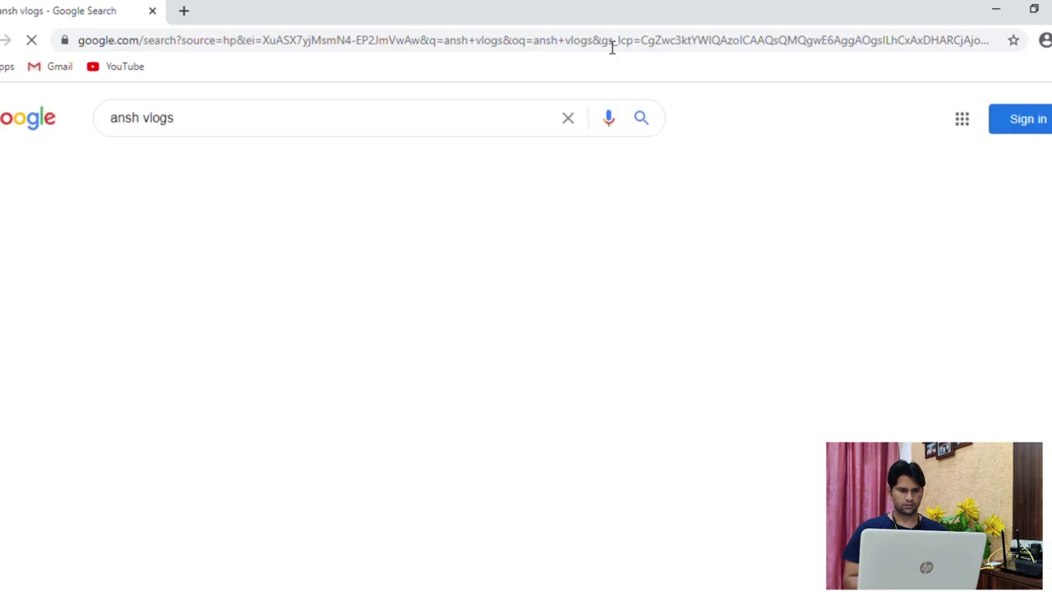